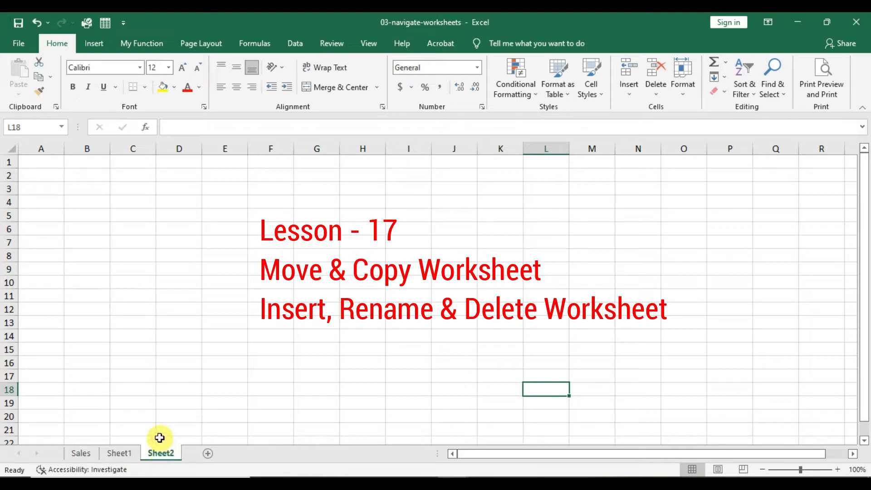
- Create a copy of the Sales worksheet in the same workbook, placed at the end of the sheets
{"action": "left_click", "coordinate": [82, 452]}
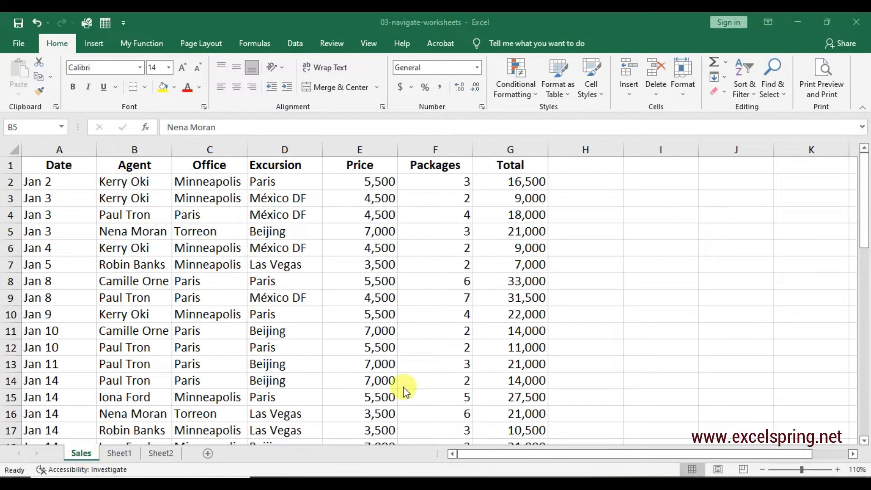
{"action": "left_click", "coordinate": [339, 378]}
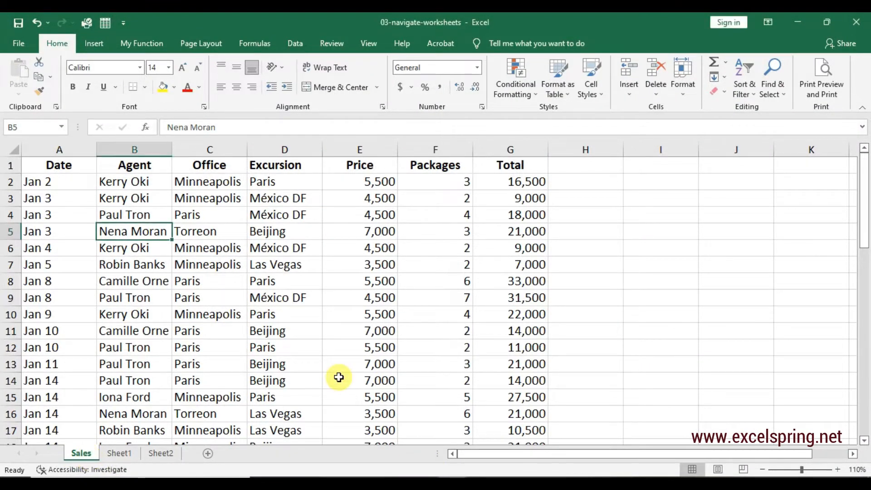
{"action": "left_click", "coordinate": [339, 378]}
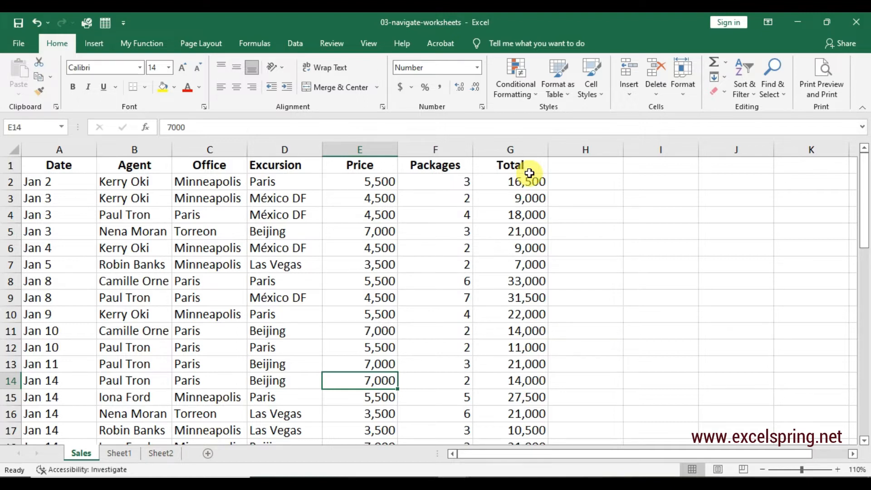
{"action": "left_click", "coordinate": [684, 96]}
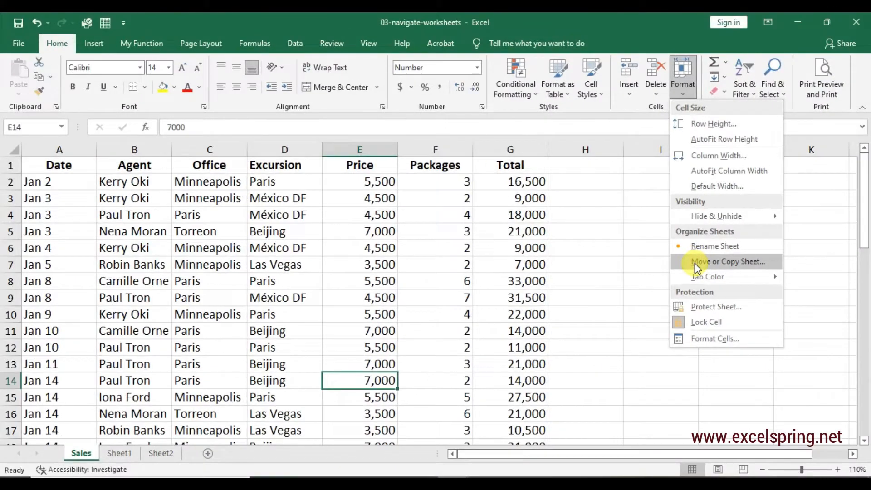
{"action": "left_click", "coordinate": [694, 263]}
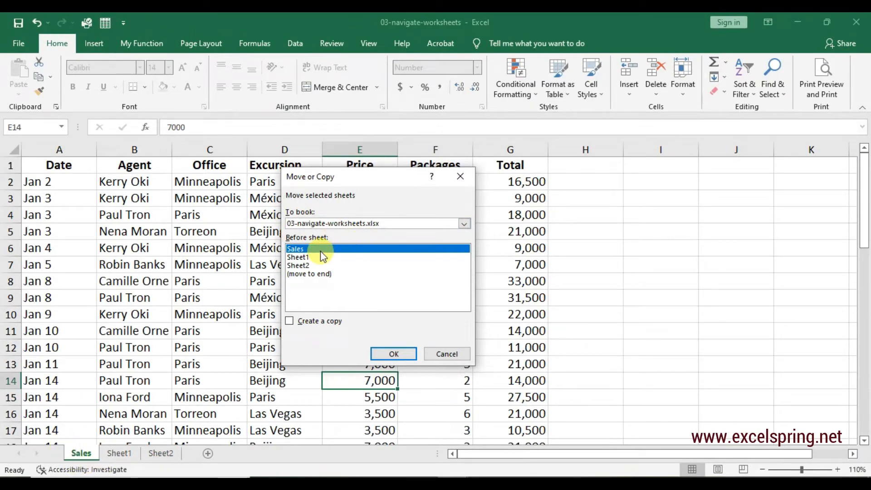
{"action": "left_click", "coordinate": [308, 275]}
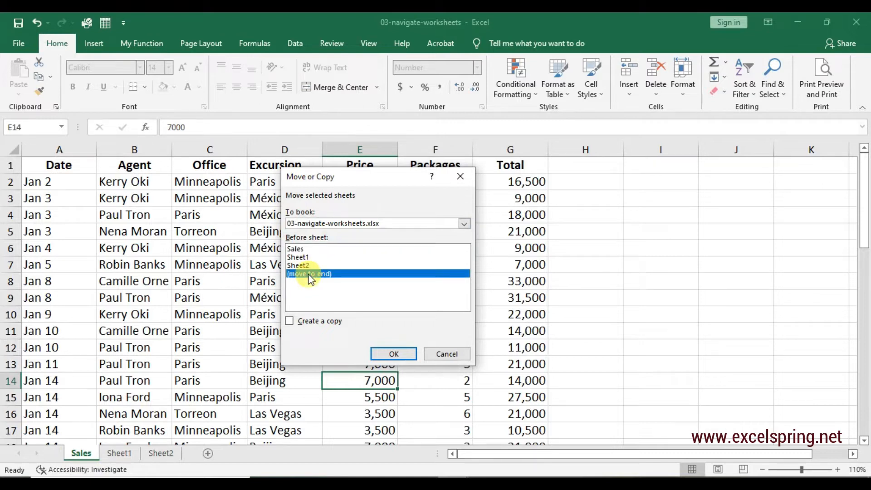
{"action": "left_click", "coordinate": [290, 320]}
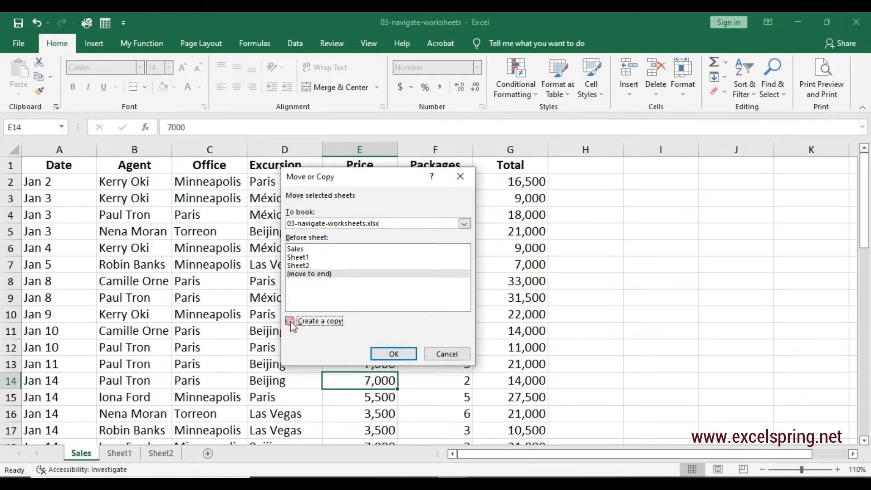
{"action": "left_click", "coordinate": [390, 357]}
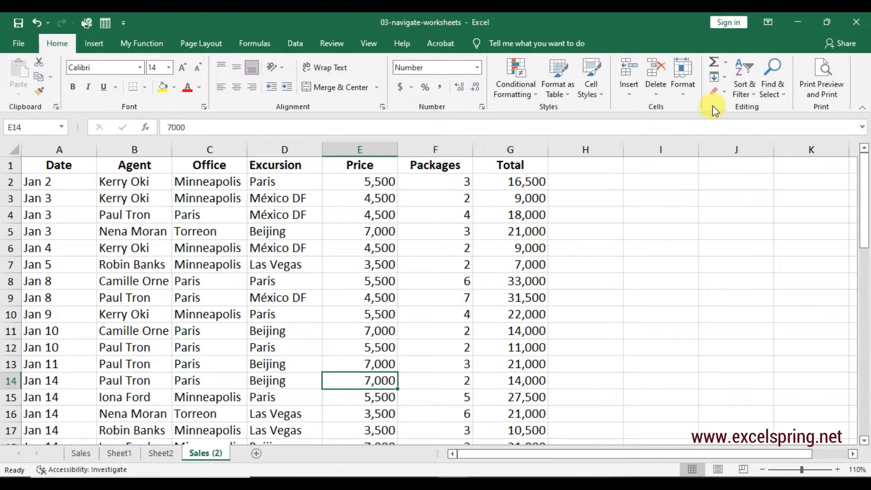
- Rename the duplicated Sales worksheet as Copy
{"action": "left_click", "coordinate": [687, 93]}
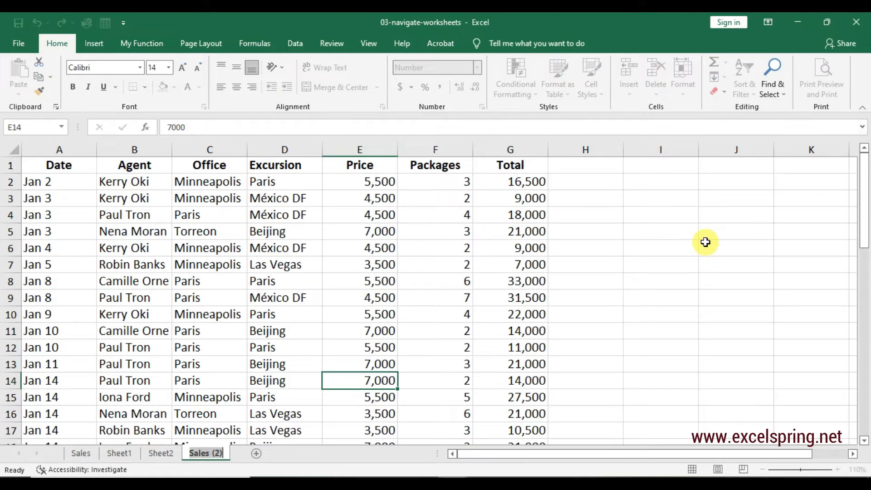
{"action": "key", "text": "BackSpace"}
{"action": "key", "text": "BackSpace"}
{"action": "key", "text": "BackSpace"}
{"action": "key", "text": "BackSpace"}
{"action": "key", "text": "BackSpace"}
{"action": "key", "text": "BackSpace"}
{"action": "key", "text": "BackSpace"}
{"action": "key", "text": "BackSpace"}
{"action": "key", "text": "BackSpace"}
{"action": "type", "text": "Copy"}
{"action": "key", "text": "Return"}
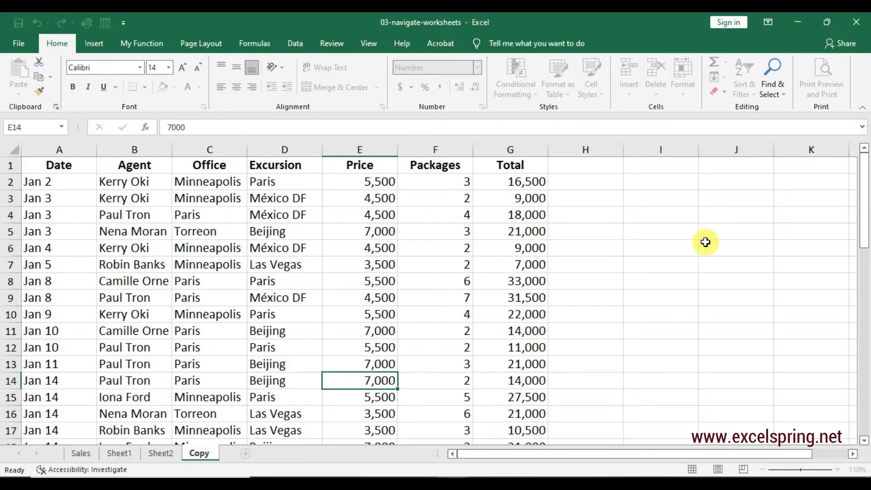
{"action": "left_click", "coordinate": [233, 347]}
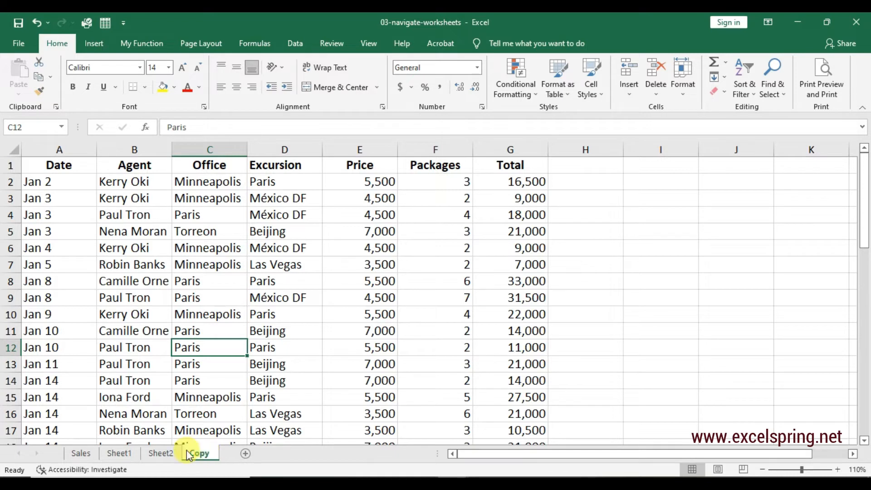
- Compare the Sales and Copy worksheets, and set the Copy worksheet's tab color to the standard light blue
{"action": "left_click", "coordinate": [84, 451]}
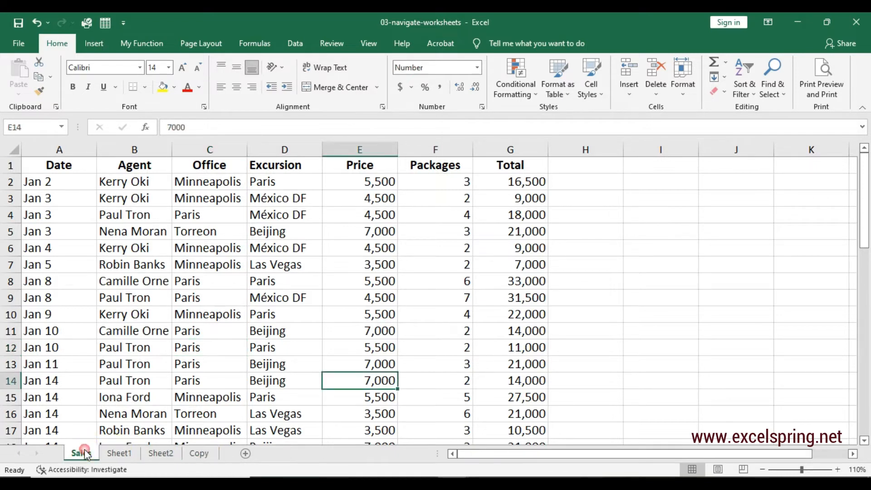
{"action": "left_click", "coordinate": [201, 454]}
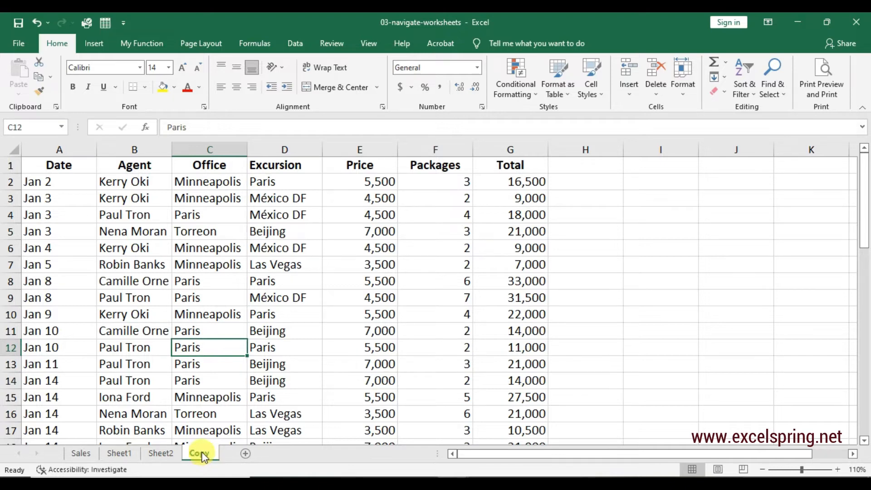
{"action": "left_click", "coordinate": [200, 451]}
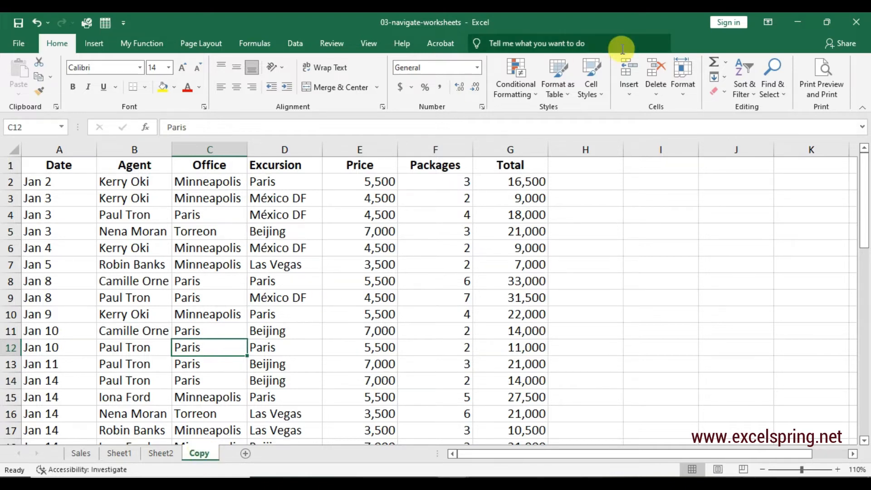
{"action": "left_click", "coordinate": [688, 95]}
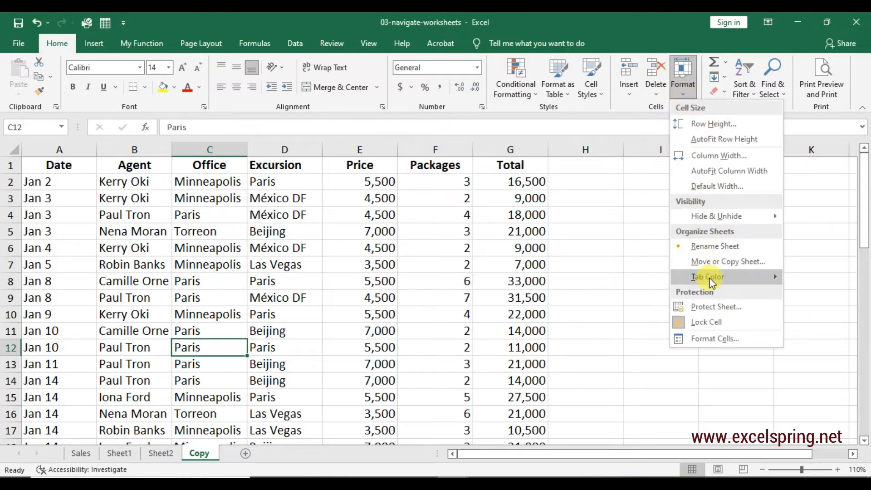
{"action": "mouse_move", "coordinate": [709, 278]}
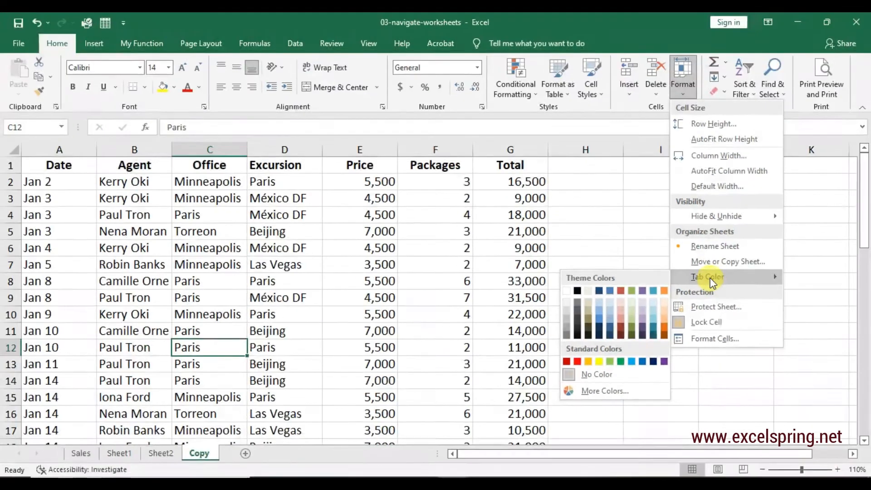
{"action": "left_click", "coordinate": [630, 362]}
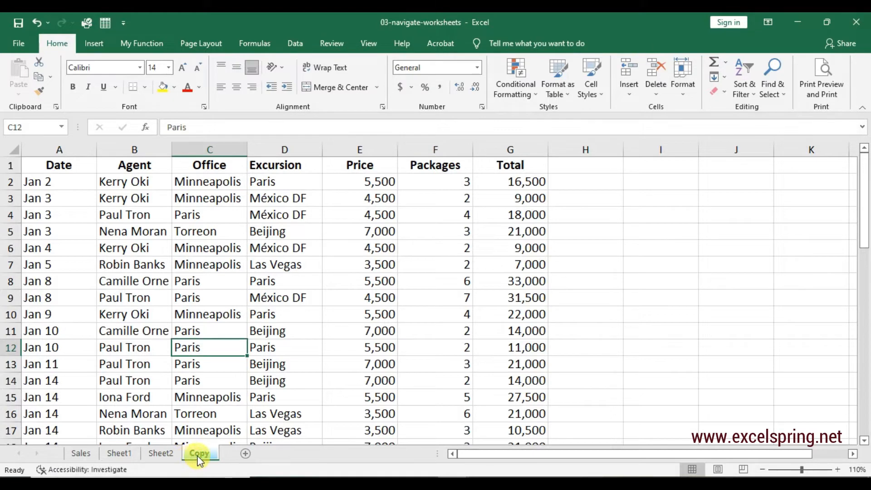
- Insert a new blank worksheet after the Copy worksheet and undo the Copy worksheet's tab color change
{"action": "left_click", "coordinate": [134, 447]}
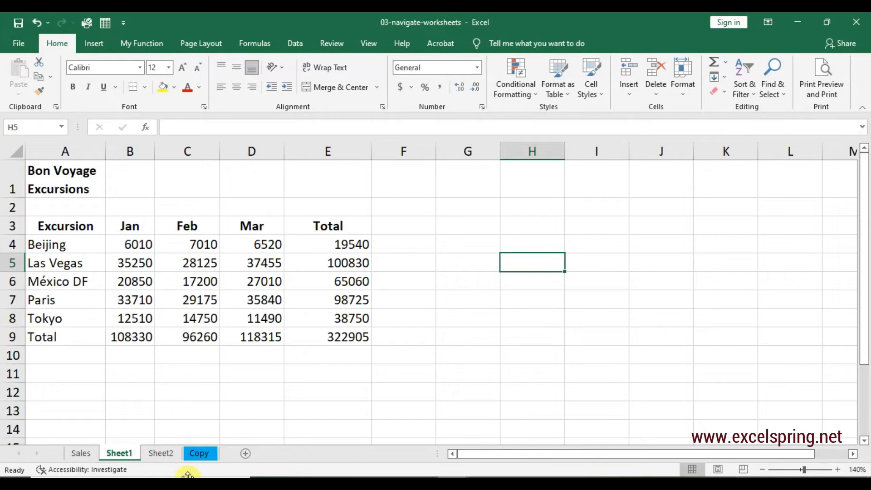
{"action": "left_click", "coordinate": [158, 457]}
{"action": "left_click", "coordinate": [129, 453]}
{"action": "left_click", "coordinate": [86, 453]}
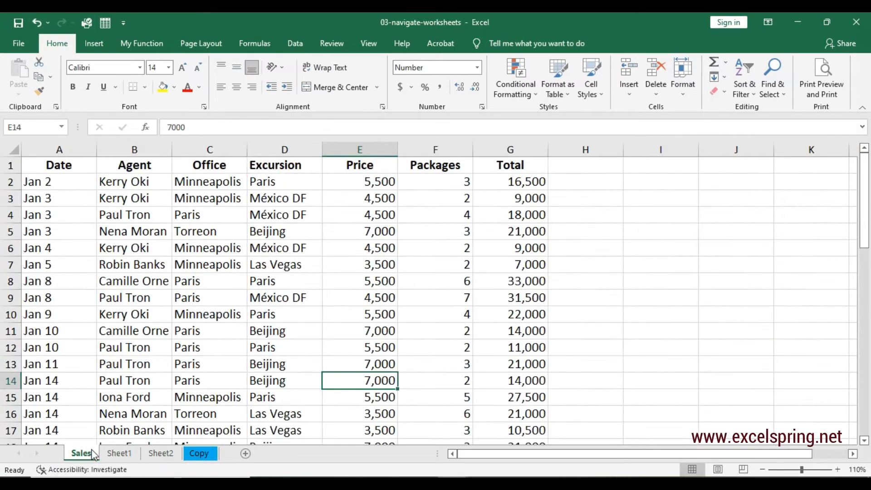
{"action": "left_click", "coordinate": [159, 453]}
{"action": "left_click", "coordinate": [189, 451]}
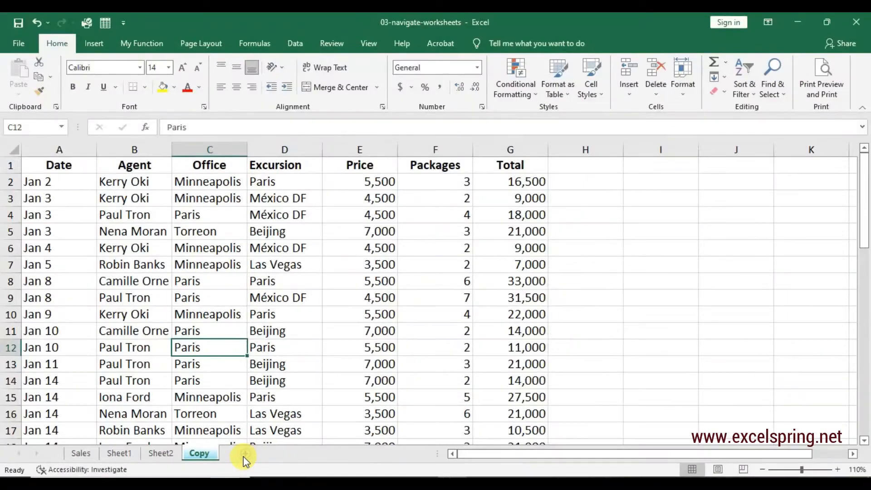
{"action": "left_click", "coordinate": [244, 457]}
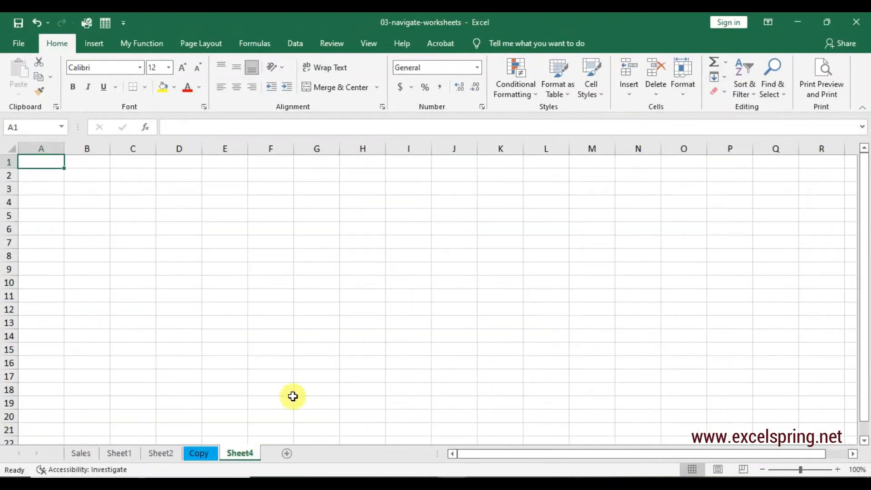
{"action": "left_click", "coordinate": [37, 24]}
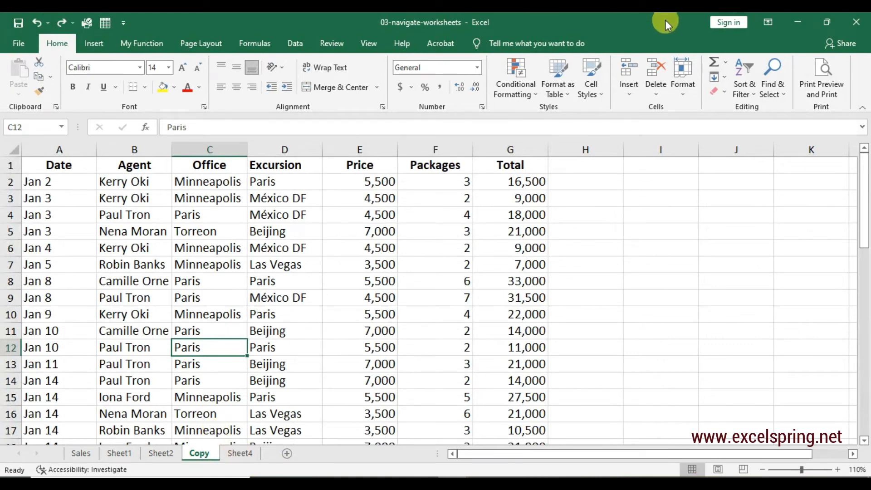
- Insert another blank worksheet before the Copy worksheet and delete that new worksheet again
{"action": "left_click", "coordinate": [628, 91]}
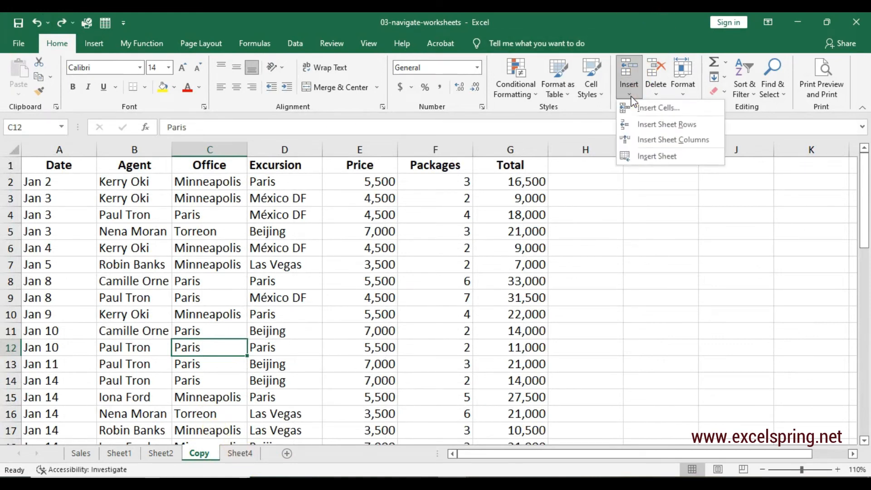
{"action": "left_click", "coordinate": [641, 156]}
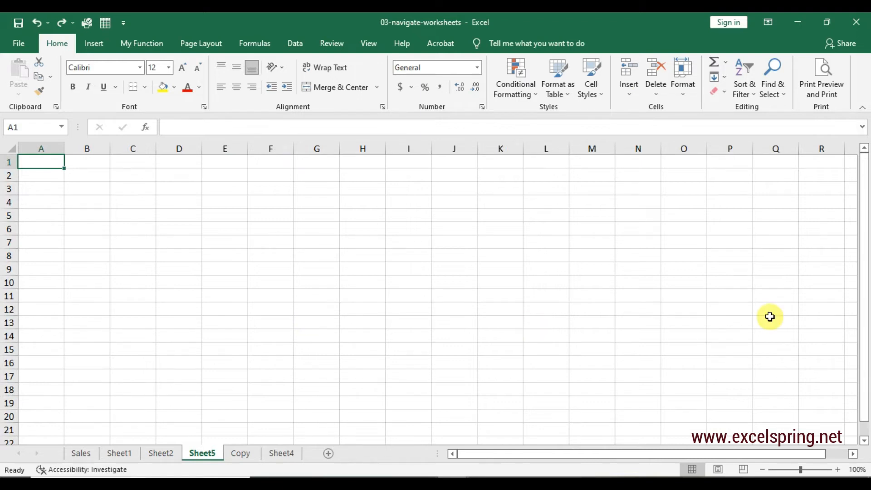
{"action": "left_click", "coordinate": [658, 90]}
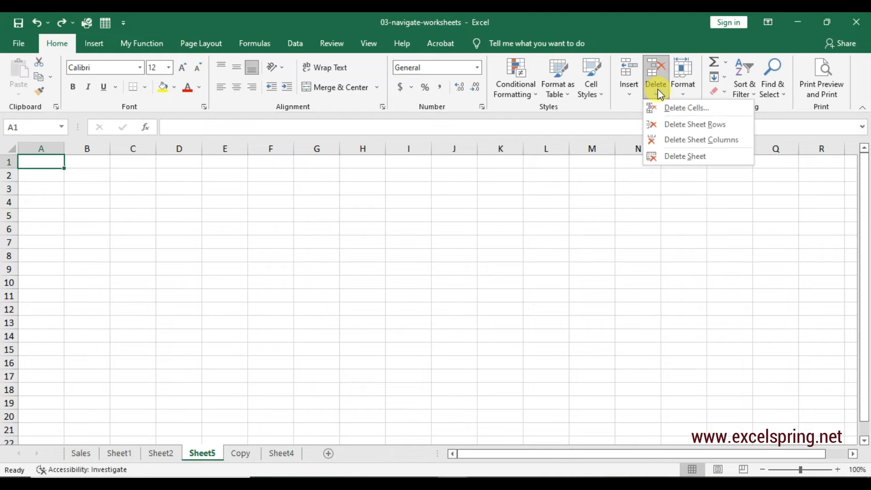
{"action": "left_click", "coordinate": [673, 155]}
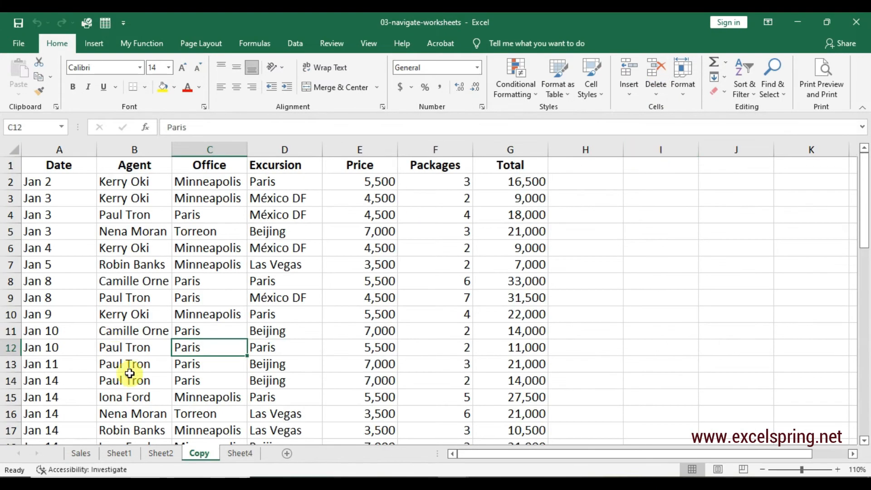
- Delete the empty Sheet2 worksheet from the workbook
{"action": "left_click", "coordinate": [171, 456]}
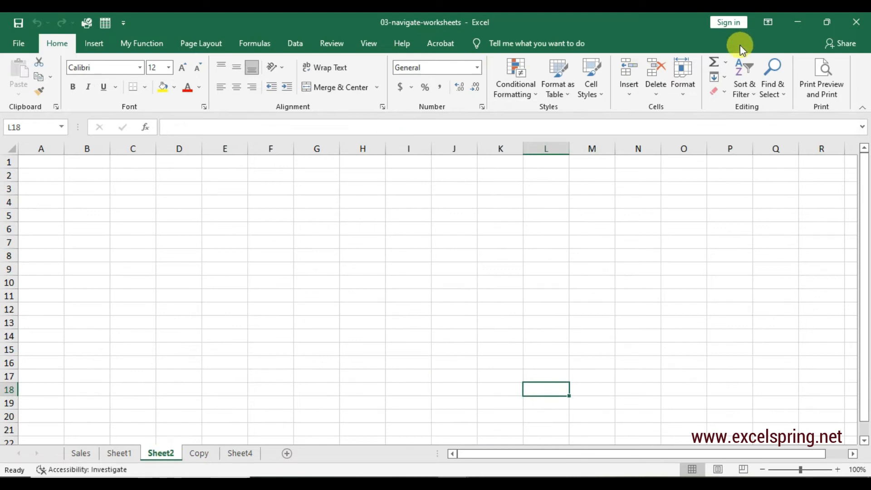
{"action": "left_click", "coordinate": [668, 87]}
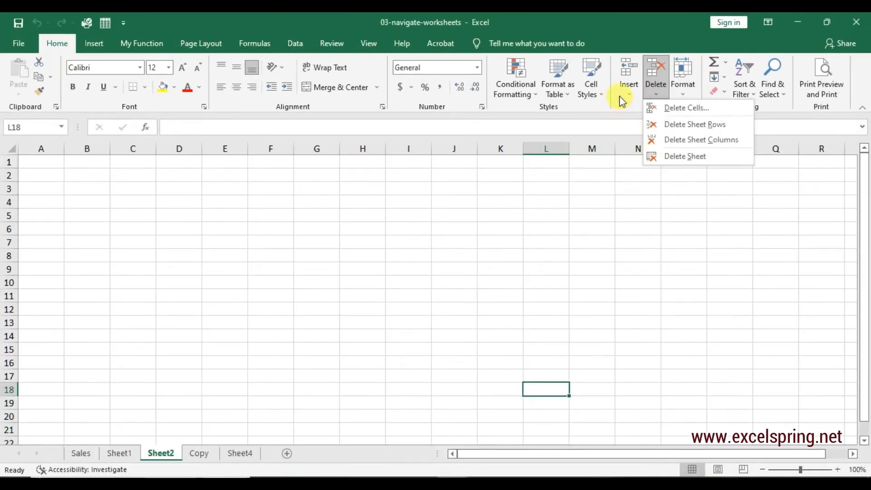
{"action": "left_click", "coordinate": [678, 158]}
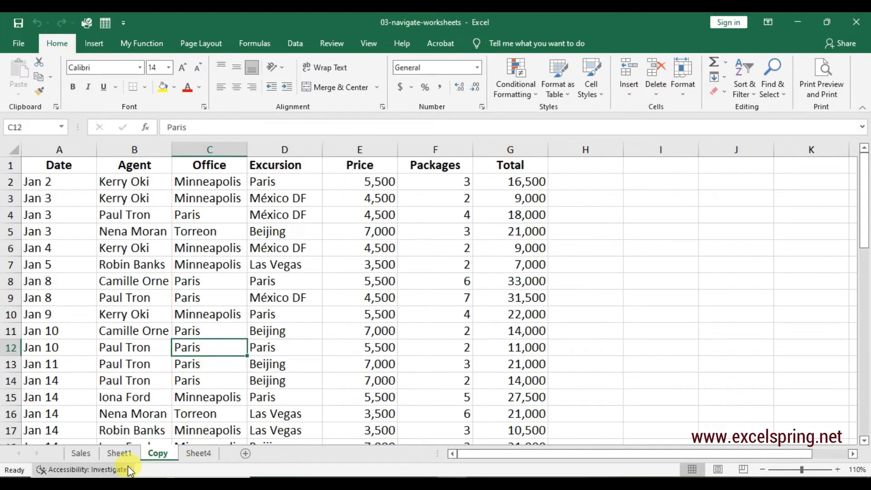
- Delete the empty Sheet4 worksheet at the end of the workbook
{"action": "left_click", "coordinate": [196, 454]}
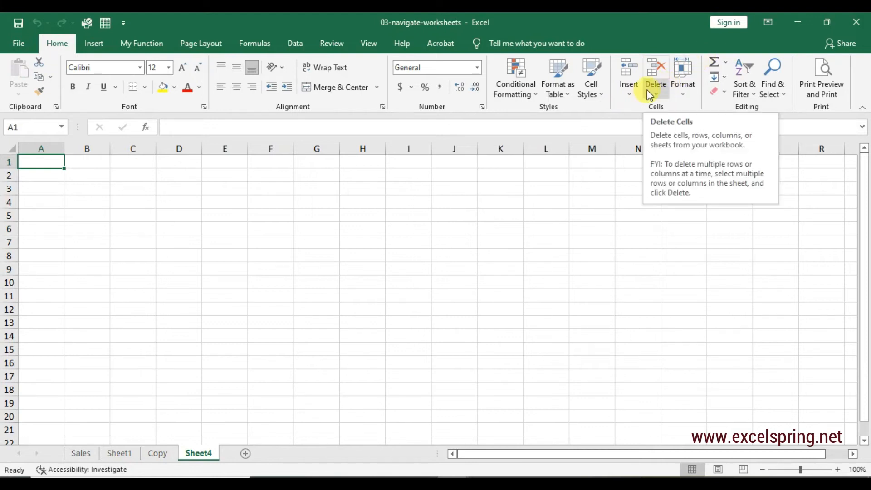
{"action": "right_click", "coordinate": [204, 452]}
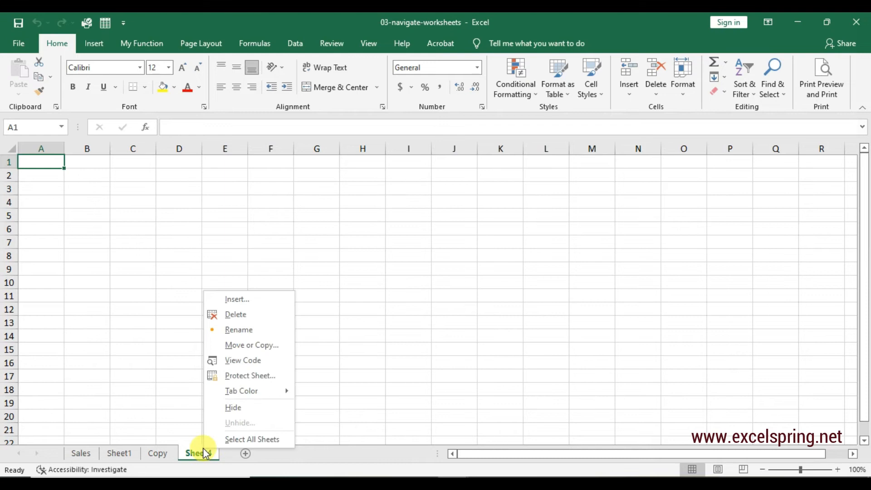
{"action": "left_click", "coordinate": [222, 314]}
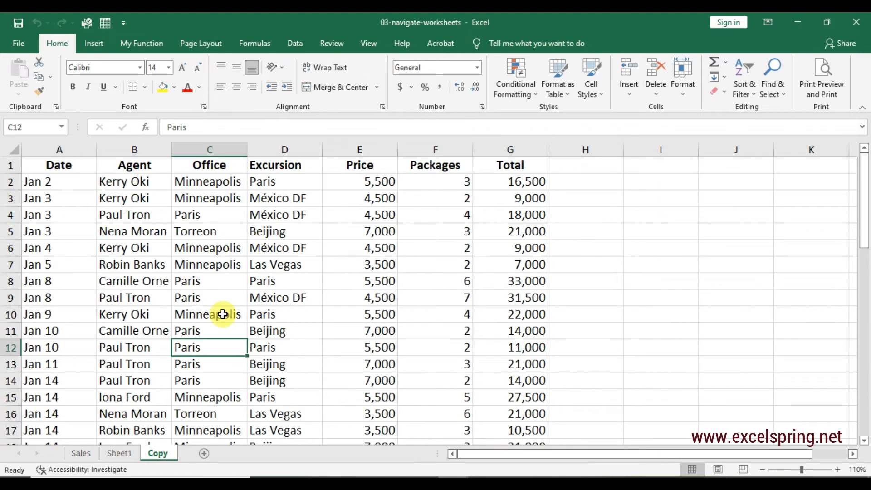
{"action": "left_click", "coordinate": [222, 314]}
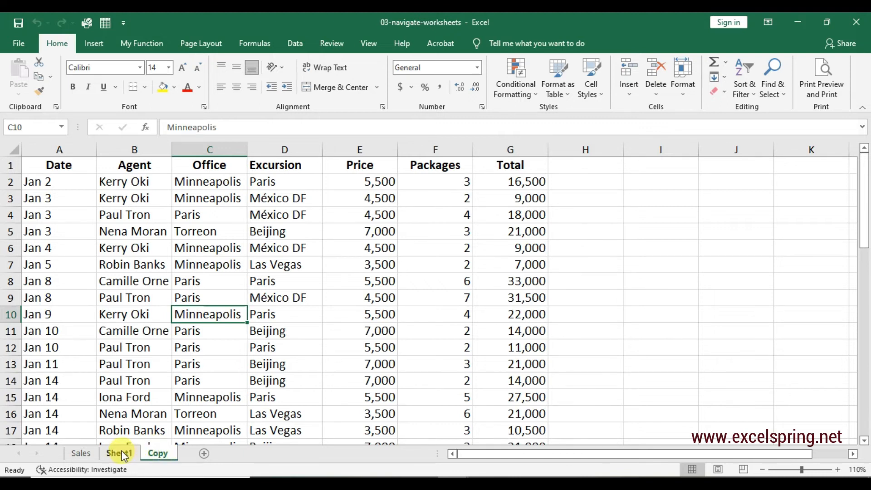
{"action": "left_click", "coordinate": [119, 453]}
{"action": "left_click", "coordinate": [167, 453]}
{"action": "left_click", "coordinate": [87, 453]}
{"action": "left_click", "coordinate": [116, 452]}
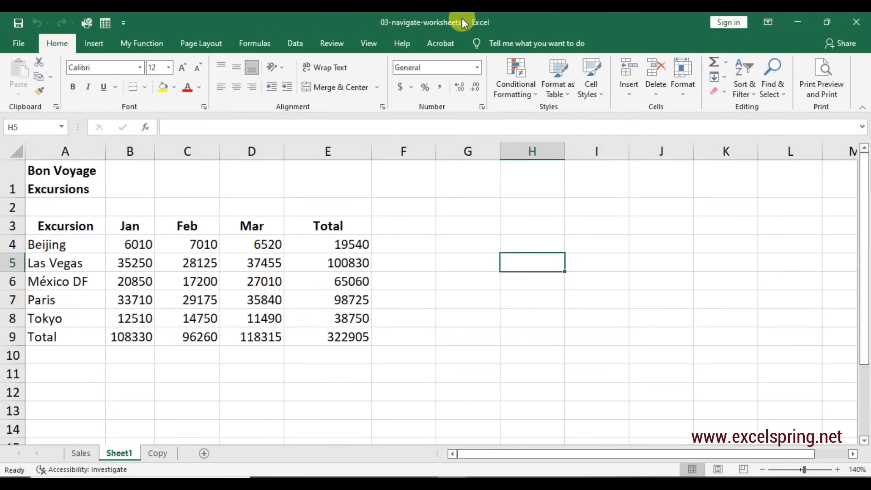
{"action": "right_click", "coordinate": [462, 20]}
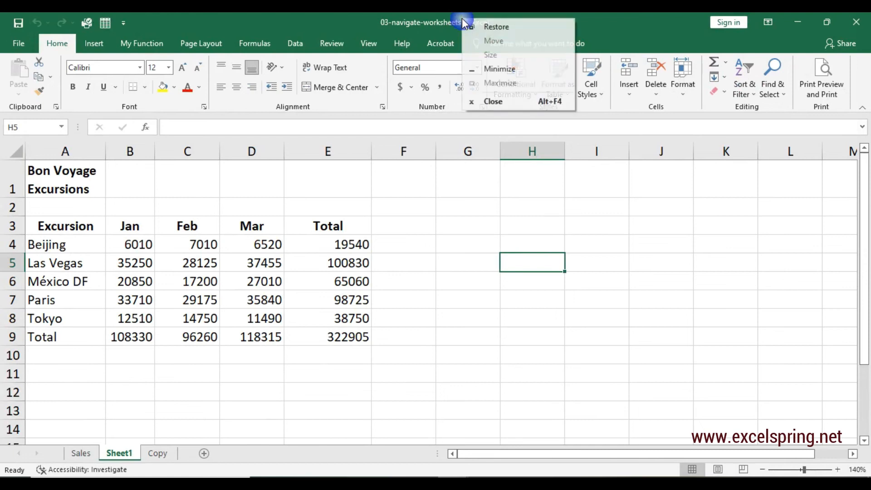
{"action": "left_click", "coordinate": [449, 20]}
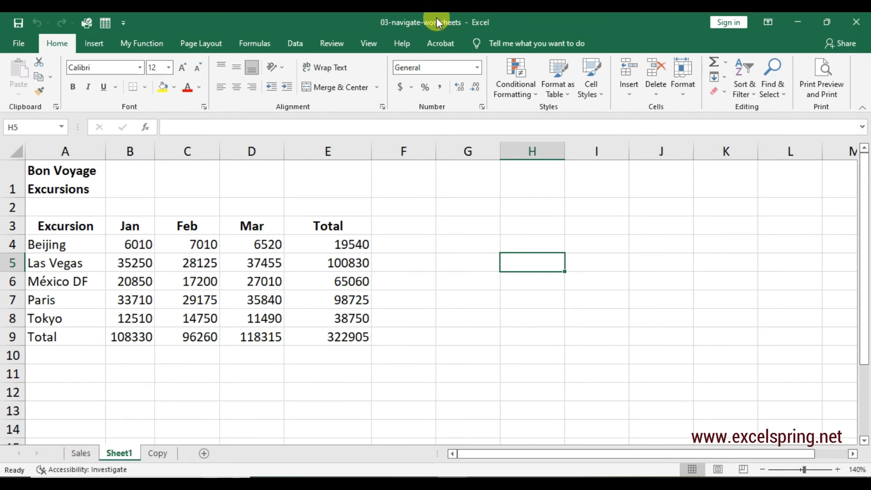
{"action": "left_click", "coordinate": [227, 313]}
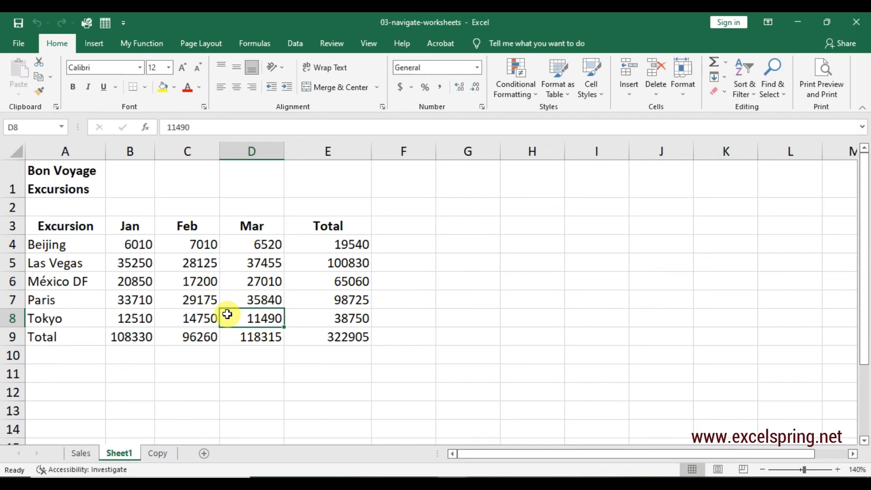
{"action": "left_click", "coordinate": [486, 483]}
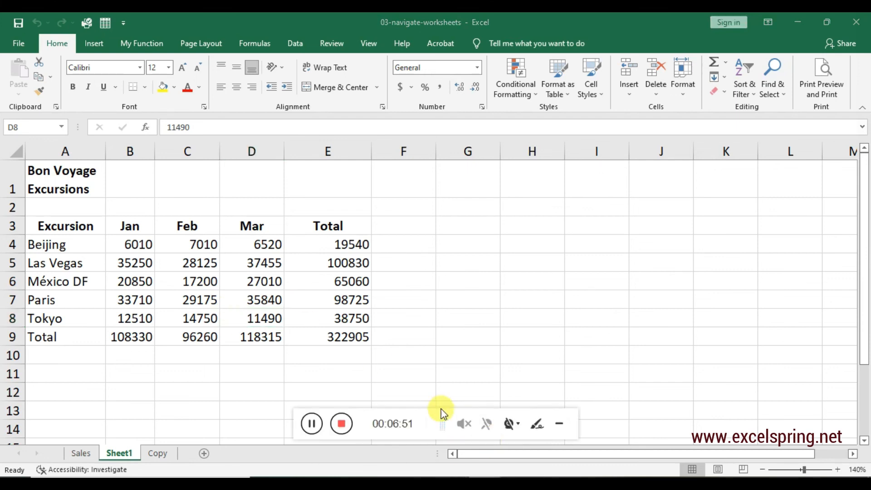
{"action": "left_click", "coordinate": [341, 424]}
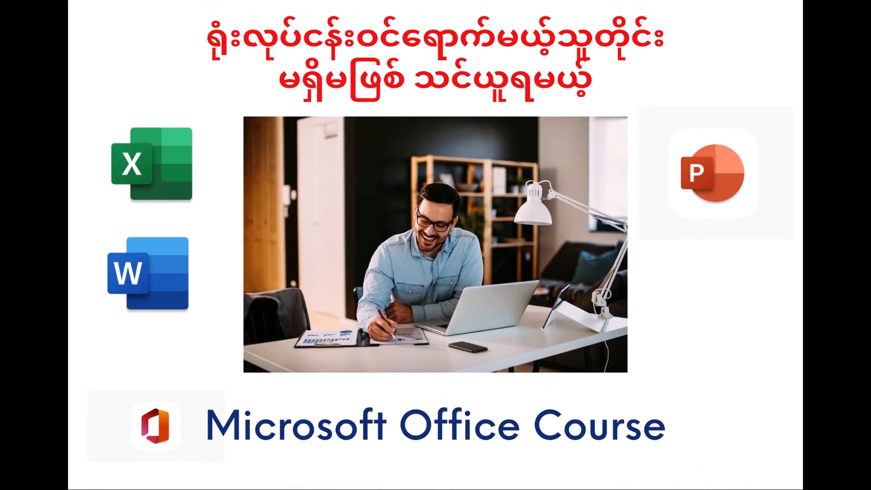